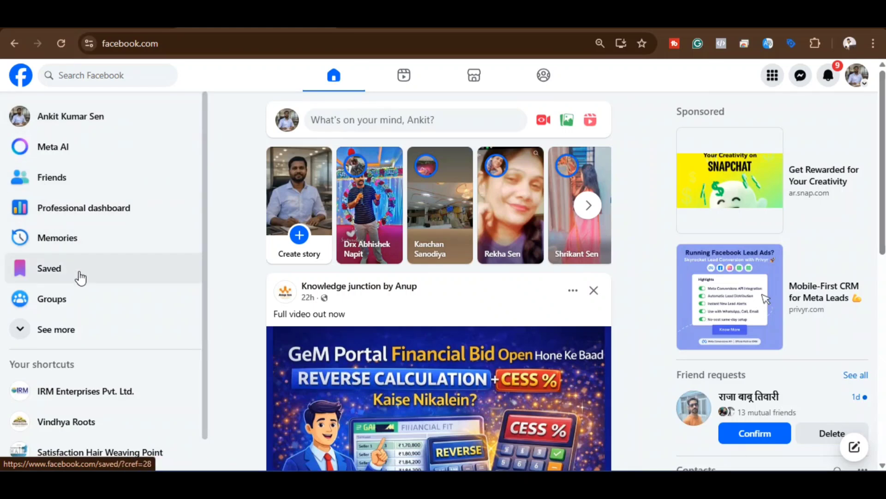
Expand the Facebook sidebar shortcuts with See more to reveal Ads Manager and Ad Centre.
{"action": "left_click", "coordinate": [56, 340]}
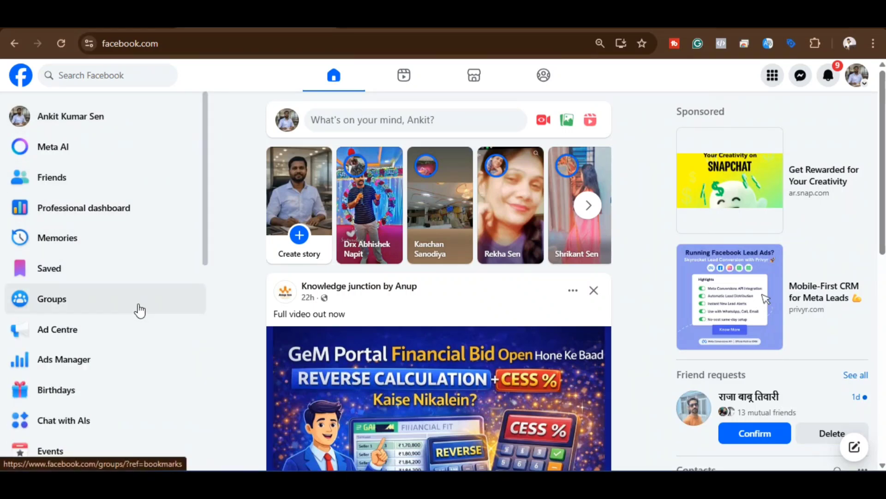
{"action": "scroll", "coordinate": [140, 311], "scroll_direction": "down", "scroll_amount": 1}
In Ads Manager, switch to the Satisfaction Hair Prayagraj portfolio and open its settings gear.
{"action": "left_click", "coordinate": [138, 343]}
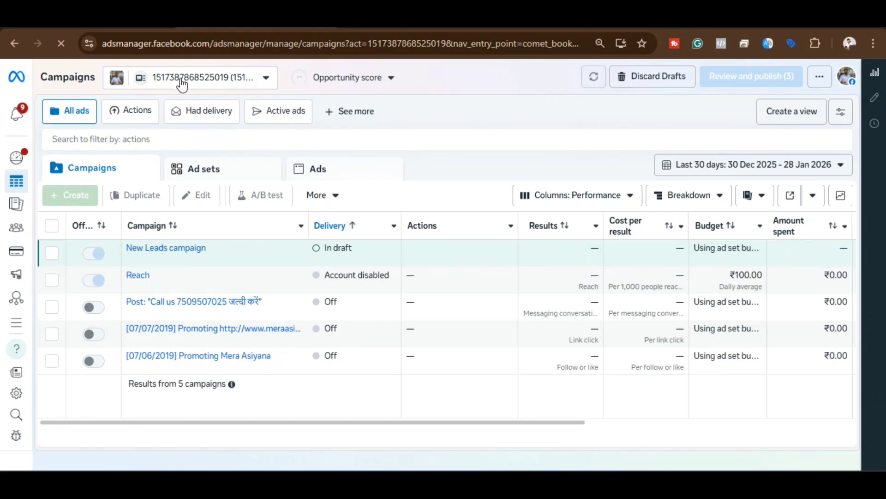
{"action": "left_click", "coordinate": [257, 86]}
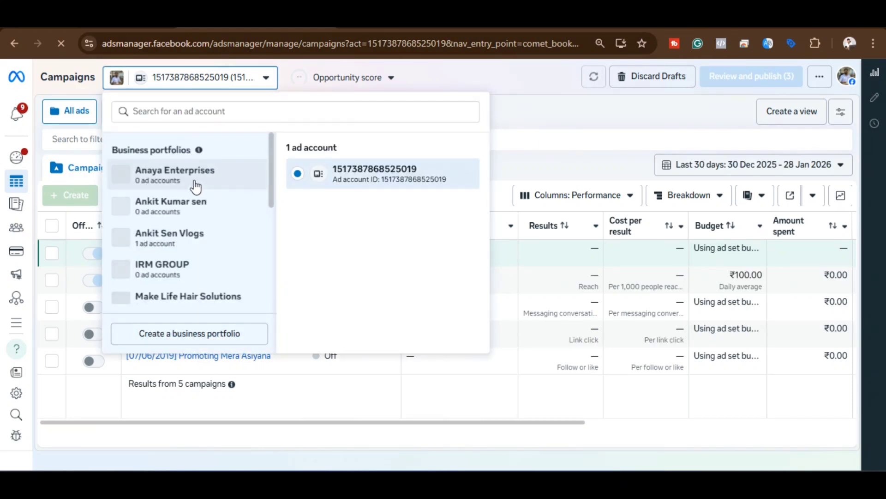
{"action": "scroll", "coordinate": [204, 202], "scroll_direction": "down", "scroll_amount": 2}
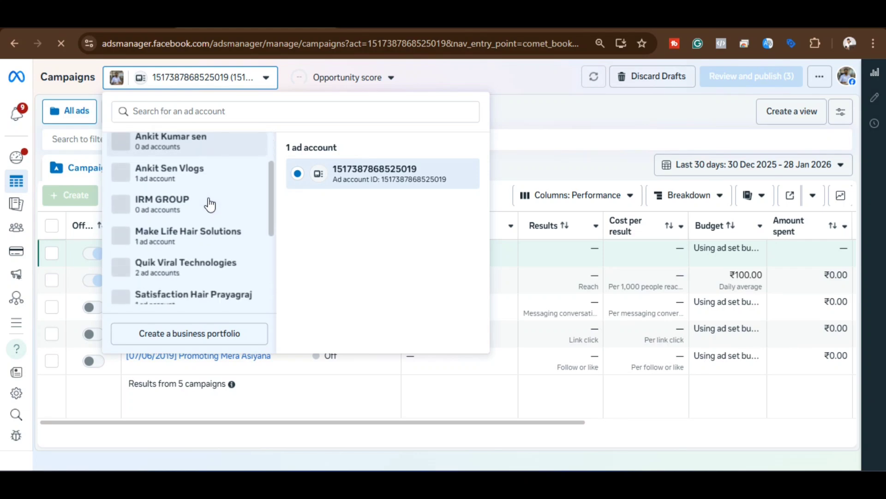
{"action": "scroll", "coordinate": [213, 204], "scroll_direction": "down", "scroll_amount": 2}
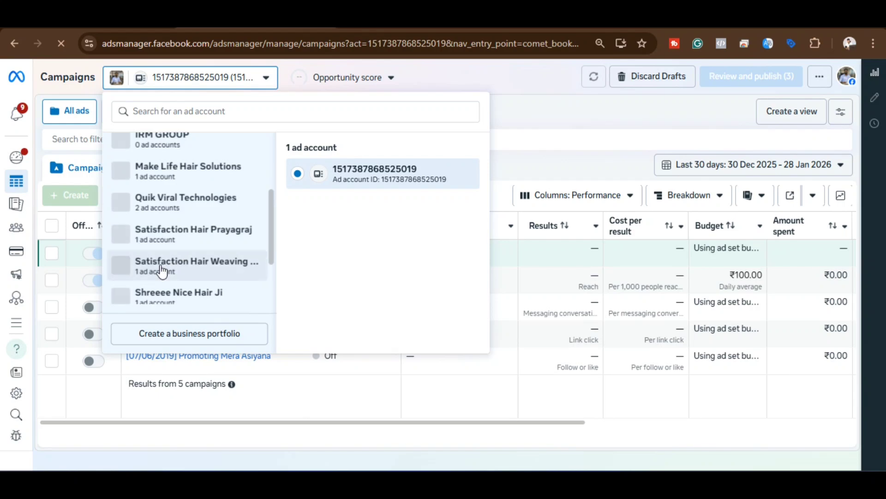
{"action": "left_click", "coordinate": [172, 235]}
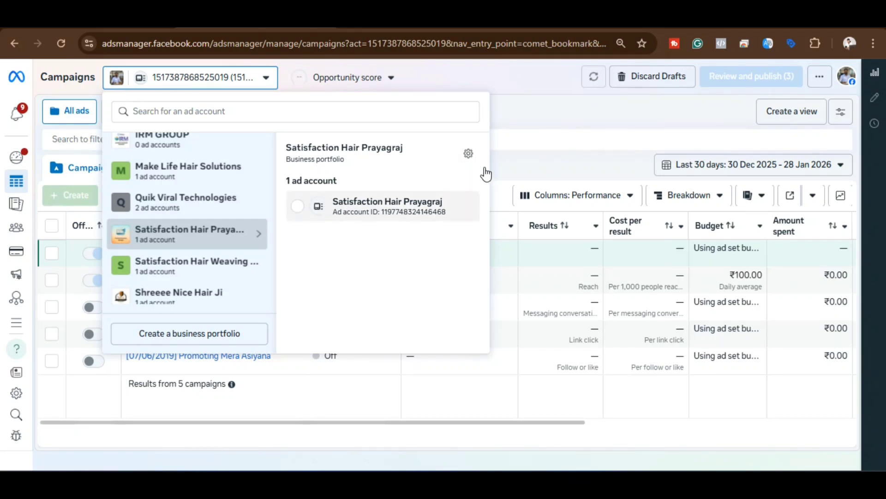
{"action": "left_click", "coordinate": [468, 155]}
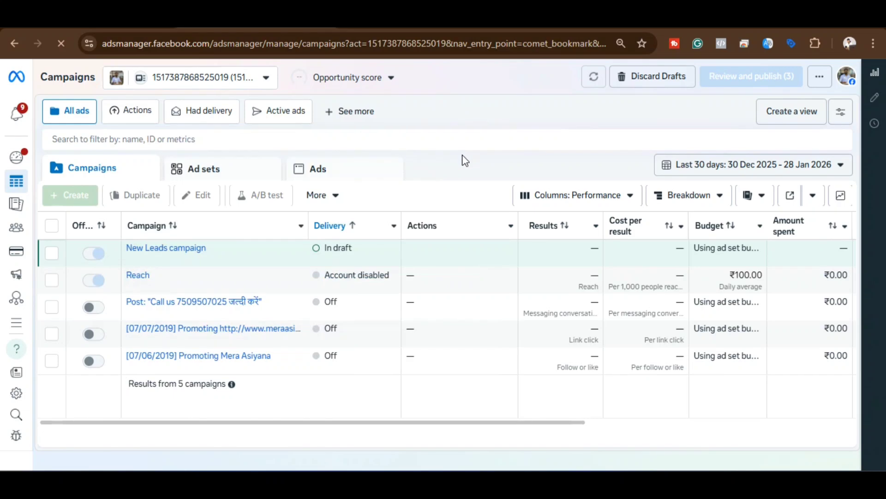
Load business.facebook.com/select in a new browser tab.
{"action": "key", "text": "ctrl+t"}
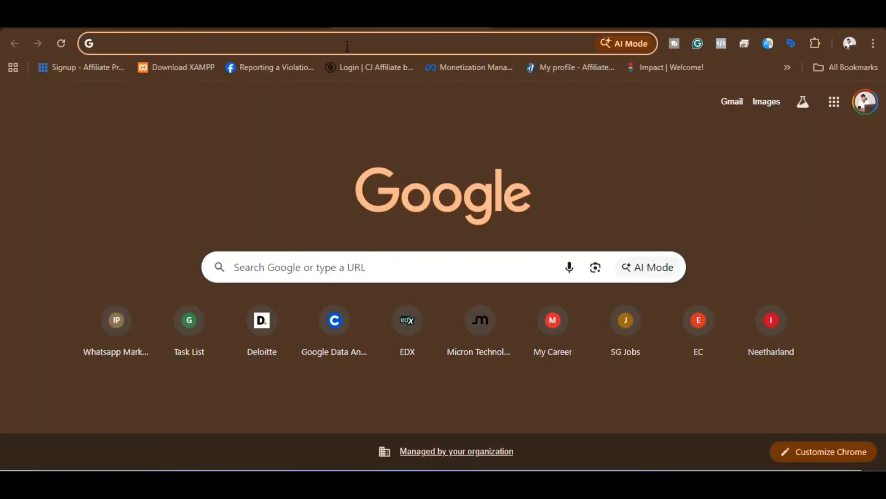
{"action": "left_click", "coordinate": [347, 46]}
{"action": "type", "text": "business.facebook.com/select/"}
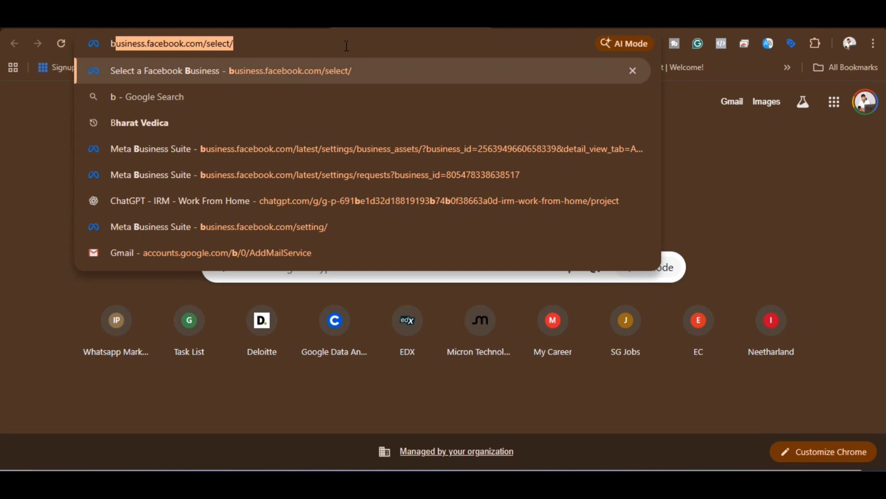
{"action": "key", "text": "Return"}
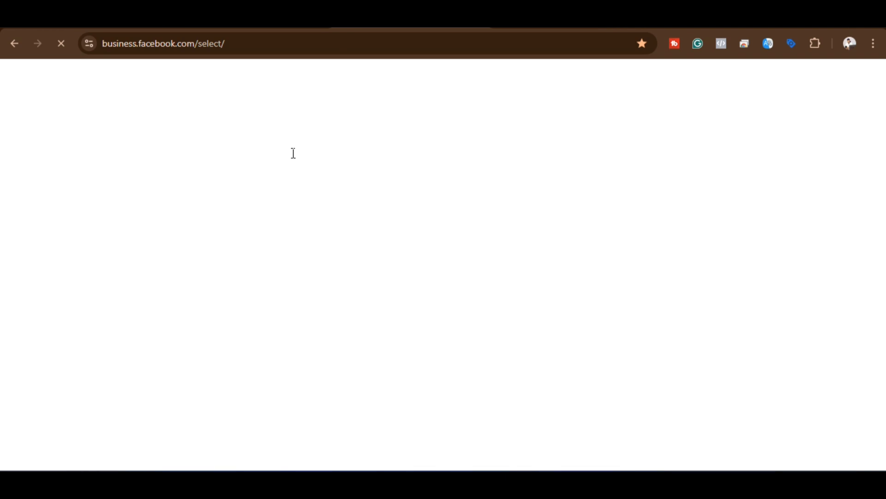
{"action": "scroll", "coordinate": [369, 234], "scroll_direction": "down", "scroll_amount": 2}
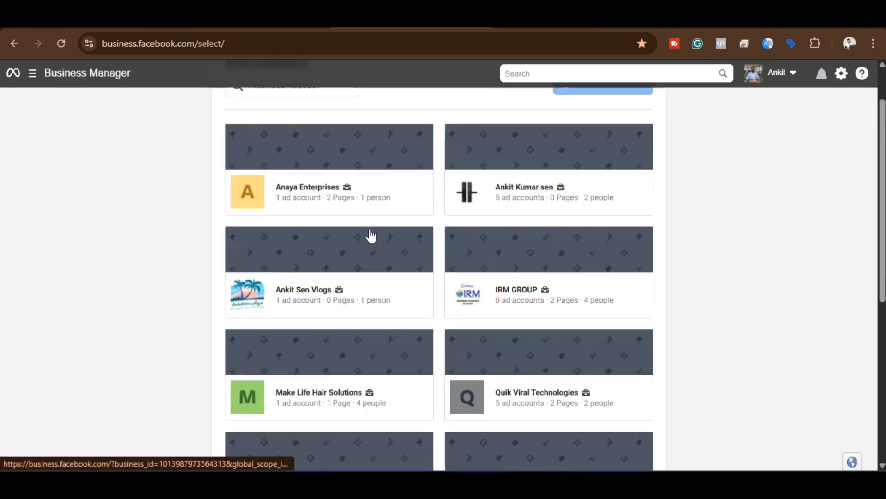
{"action": "scroll", "coordinate": [371, 235], "scroll_direction": "up", "scroll_amount": 2}
{"action": "scroll", "coordinate": [370, 235], "scroll_direction": "down", "scroll_amount": 10}
{"action": "scroll", "coordinate": [374, 235], "scroll_direction": "up", "scroll_amount": 10}
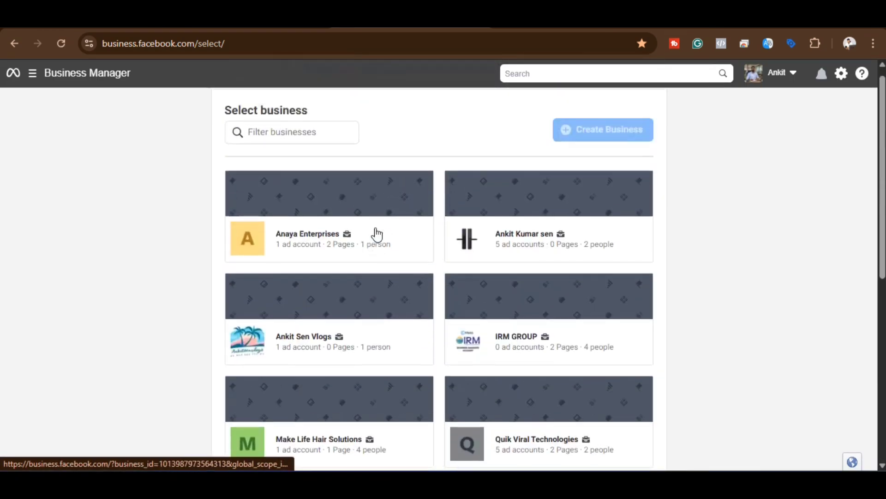
Complete two-factor verification by entering the SMS code in the reauth tab.
{"action": "left_click", "coordinate": [295, 19]}
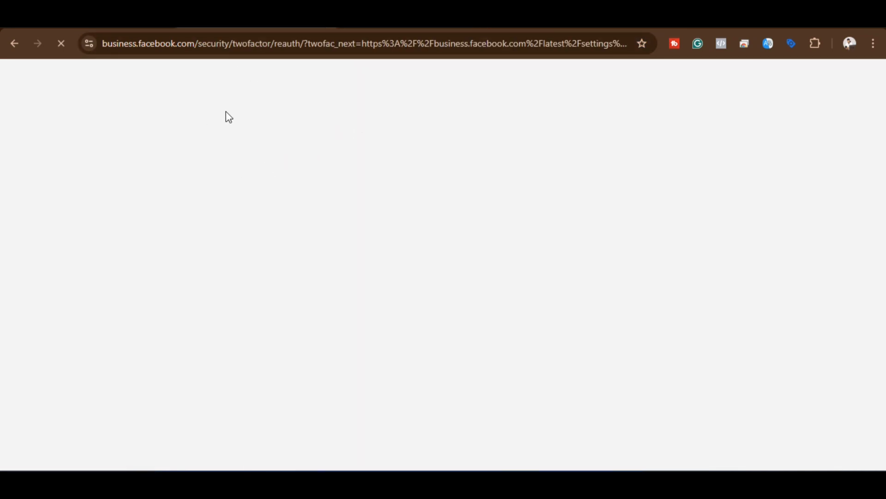
{"action": "left_click", "coordinate": [339, 219]}
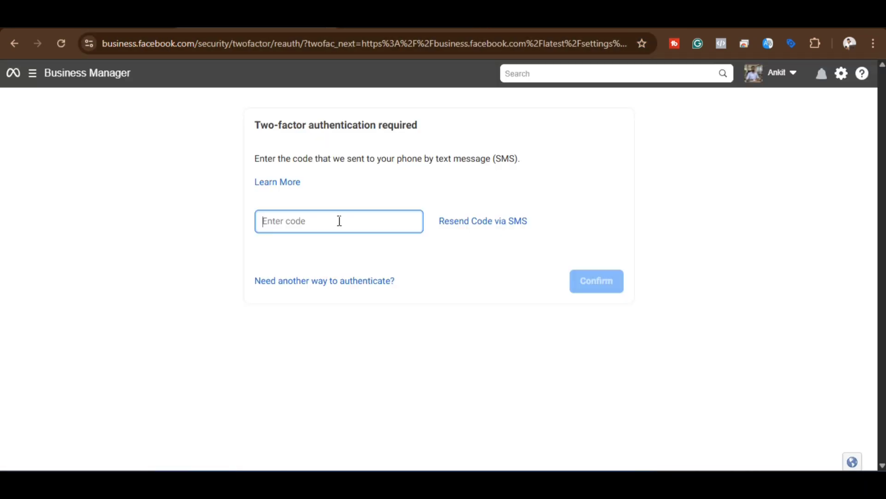
{"action": "key", "text": "Return"}
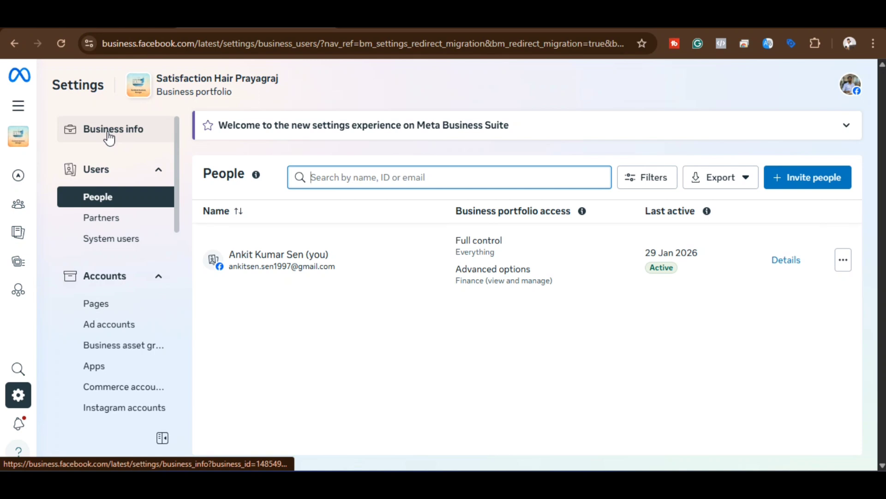
Open Business info, confirm the Ad accounts list is empty, then return to Business info.
{"action": "left_click", "coordinate": [109, 135]}
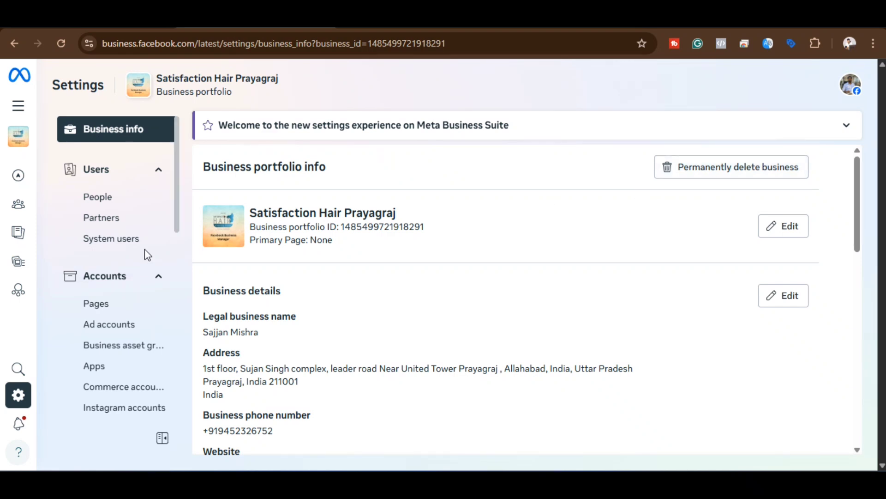
{"action": "scroll", "coordinate": [144, 254], "scroll_direction": "down", "scroll_amount": 3}
{"action": "left_click", "coordinate": [119, 201]}
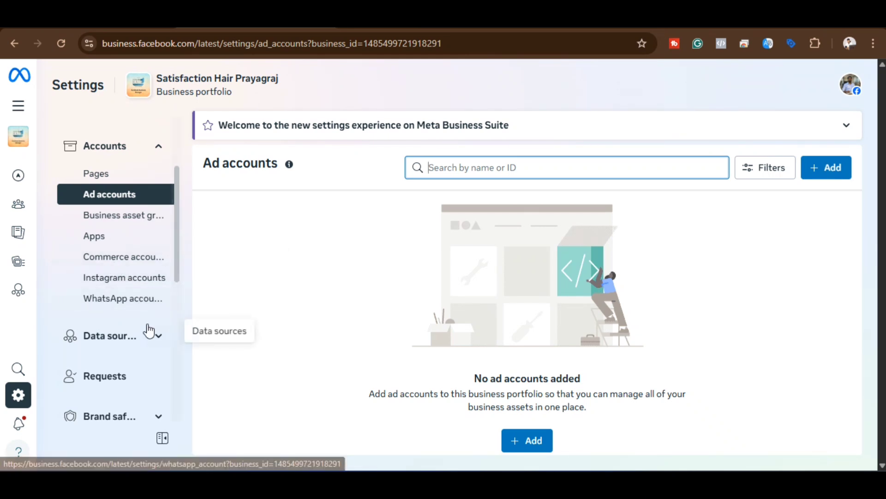
{"action": "scroll", "coordinate": [157, 330], "scroll_direction": "up", "scroll_amount": 3}
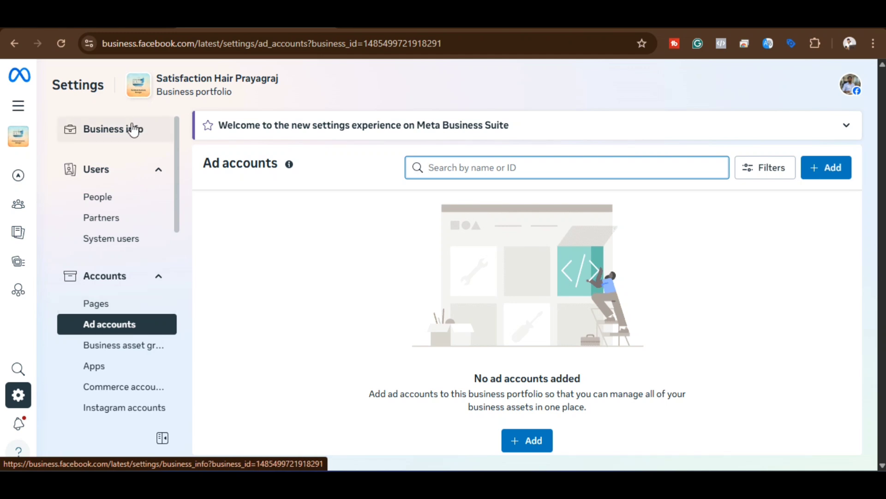
{"action": "left_click", "coordinate": [133, 130]}
Confirm Delete portfolio for Satisfaction Hair Prayagraj, then choose Back to Facebook.
{"action": "left_click", "coordinate": [754, 170]}
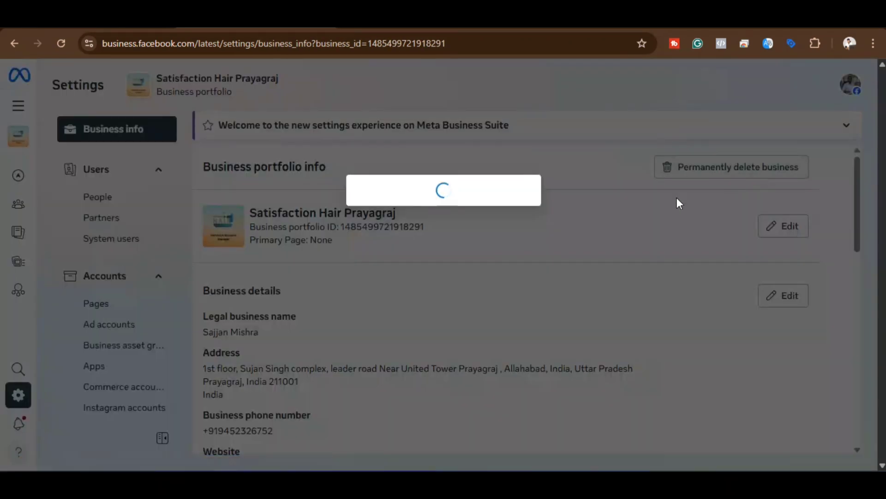
{"action": "left_click", "coordinate": [546, 428]}
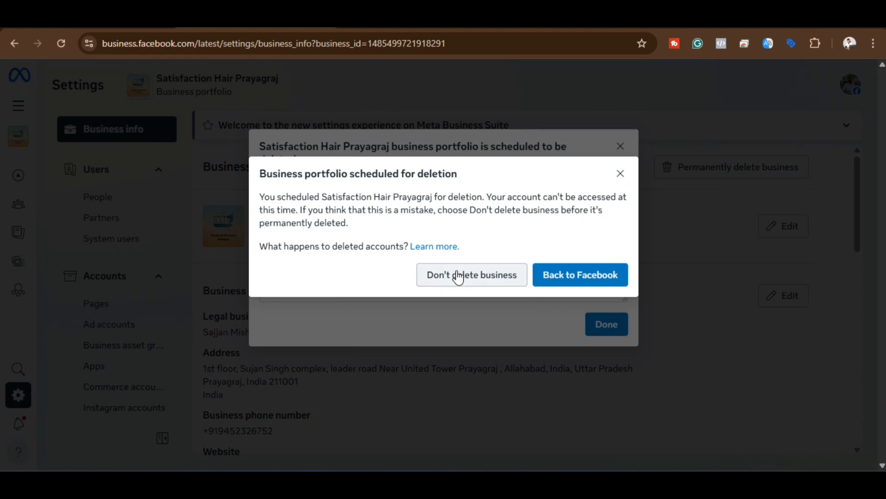
{"action": "left_click", "coordinate": [596, 283]}
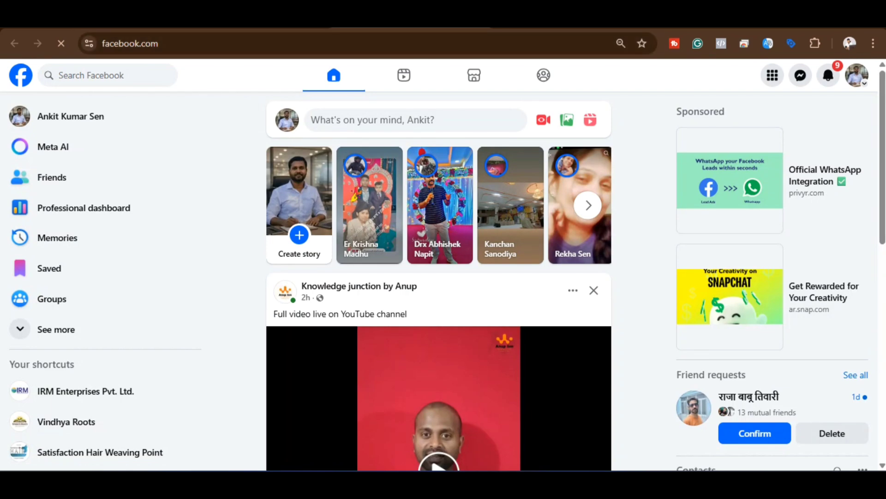
Go to business.facebook.com and open the Anaya Enterprises business portfolio.
{"action": "left_click", "coordinate": [303, 44]}
{"action": "type", "text": "bu"}
{"action": "key", "text": "Return"}
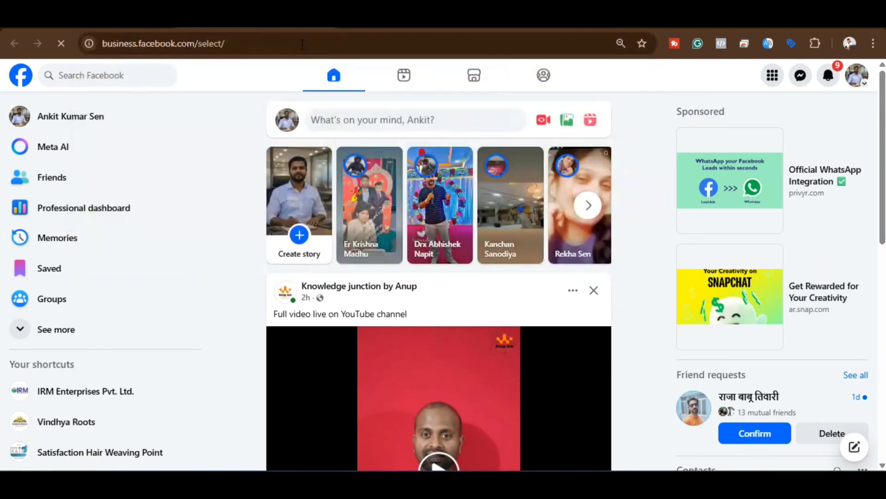
{"action": "left_click", "coordinate": [317, 233]}
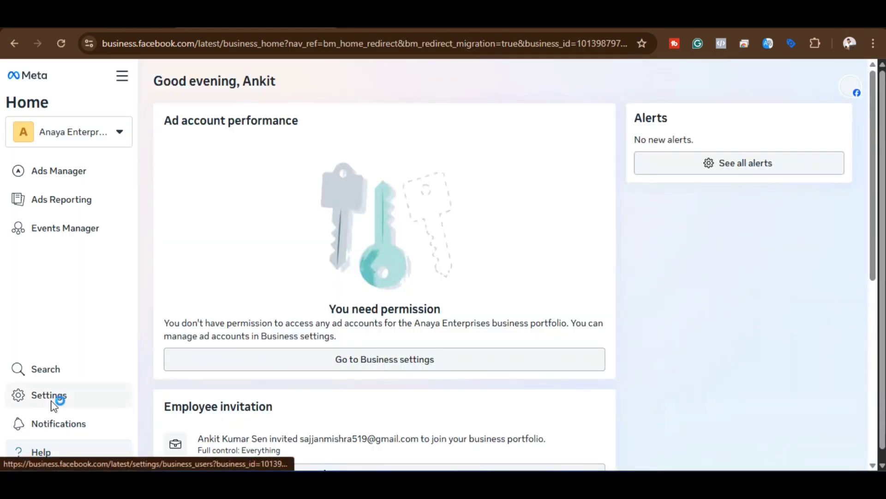
Under Settings > Business info, choose Permanently delete business.
{"action": "left_click", "coordinate": [59, 404]}
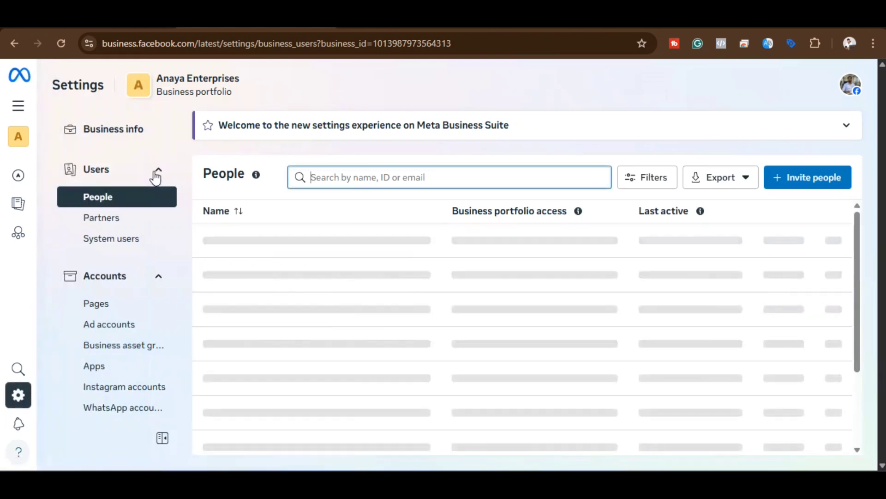
{"action": "left_click", "coordinate": [126, 139]}
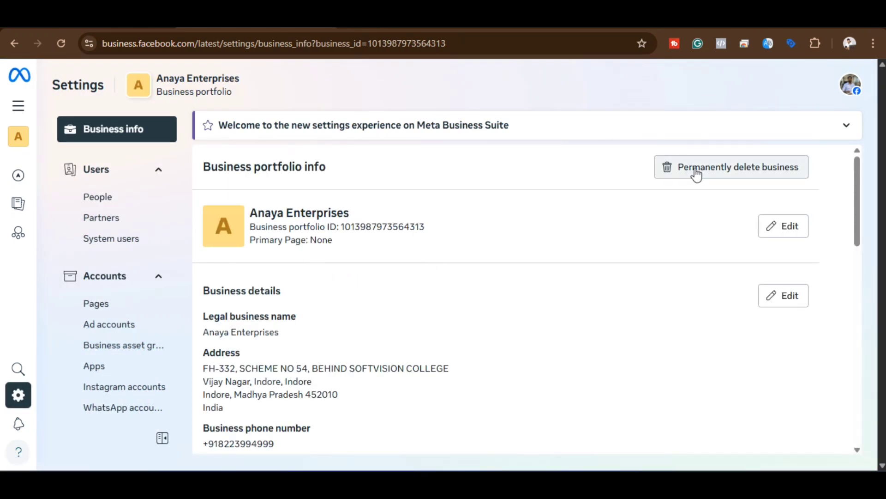
{"action": "left_click", "coordinate": [700, 174]}
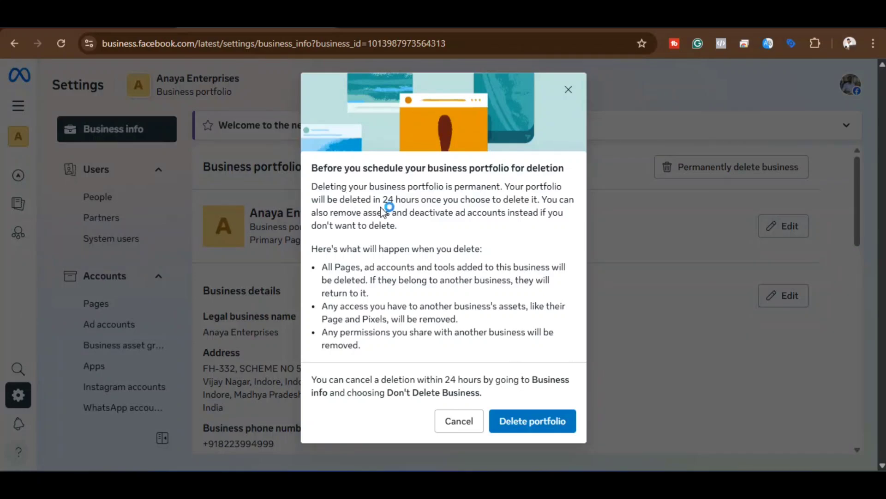
Confirm Delete portfolio for Anaya Enterprises to bring up the Review to continue dialog.
{"action": "left_click", "coordinate": [538, 424]}
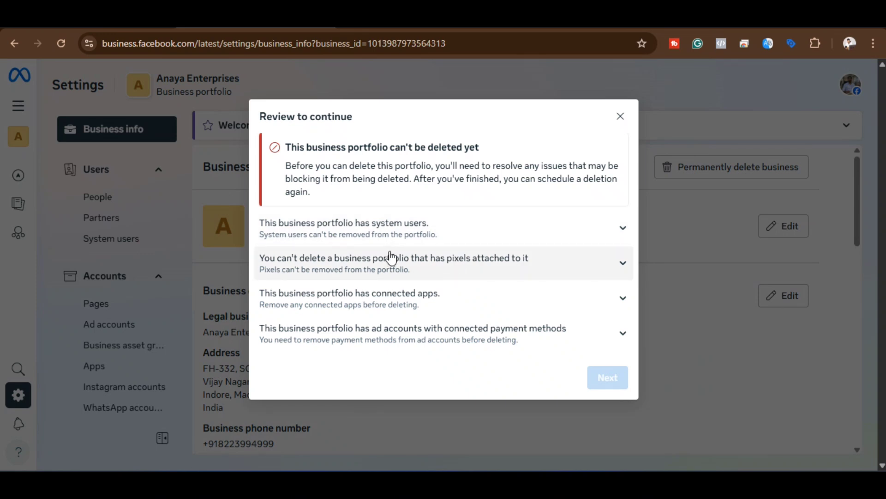
Expand the system users, pixels, connected apps and payment method explanations, then collapse pixels and system users.
{"action": "left_click", "coordinate": [623, 228]}
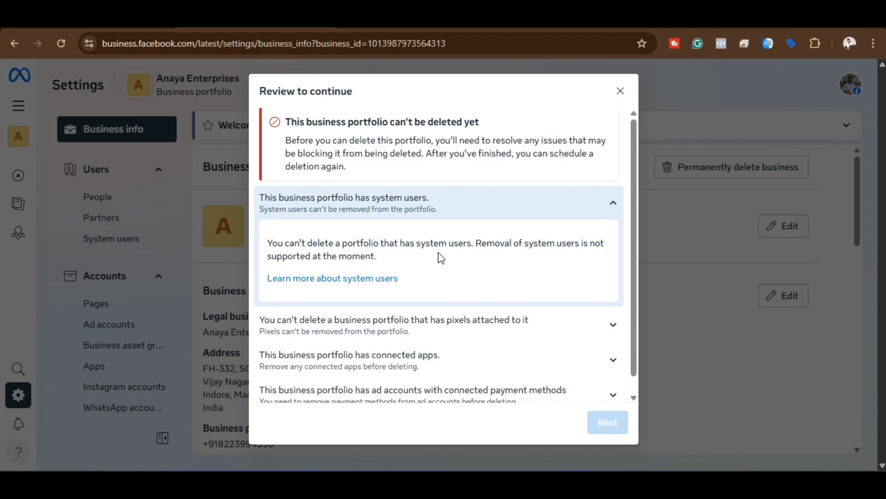
{"action": "scroll", "coordinate": [466, 316], "scroll_direction": "down", "scroll_amount": 1}
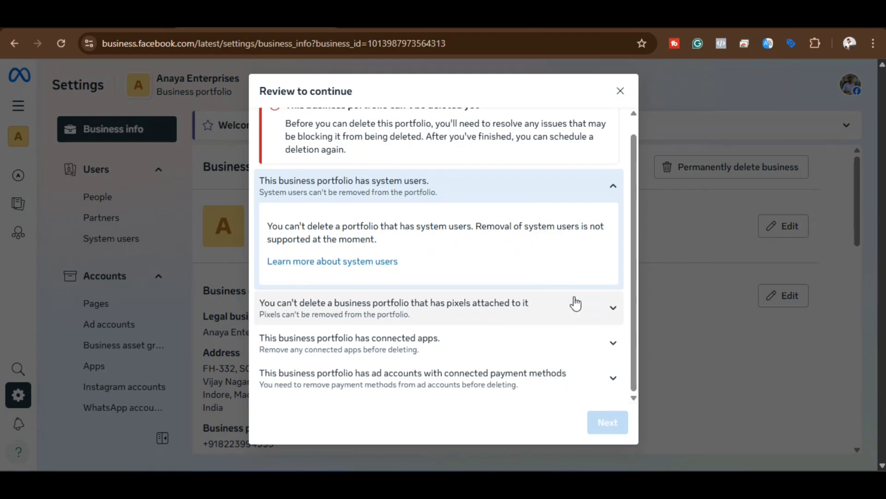
{"action": "left_click", "coordinate": [609, 307]}
{"action": "scroll", "coordinate": [324, 300], "scroll_direction": "down", "scroll_amount": 2}
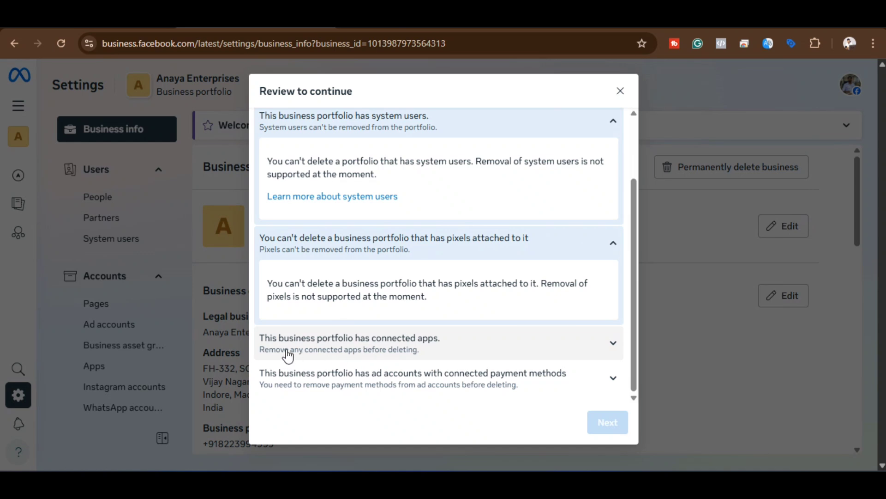
{"action": "left_click", "coordinate": [610, 348]}
{"action": "scroll", "coordinate": [501, 367], "scroll_direction": "down", "scroll_amount": 1}
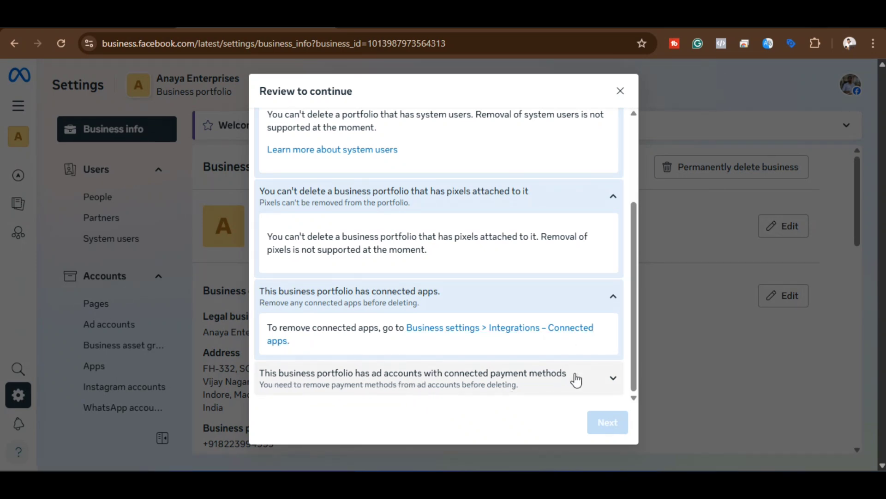
{"action": "left_click", "coordinate": [611, 379]}
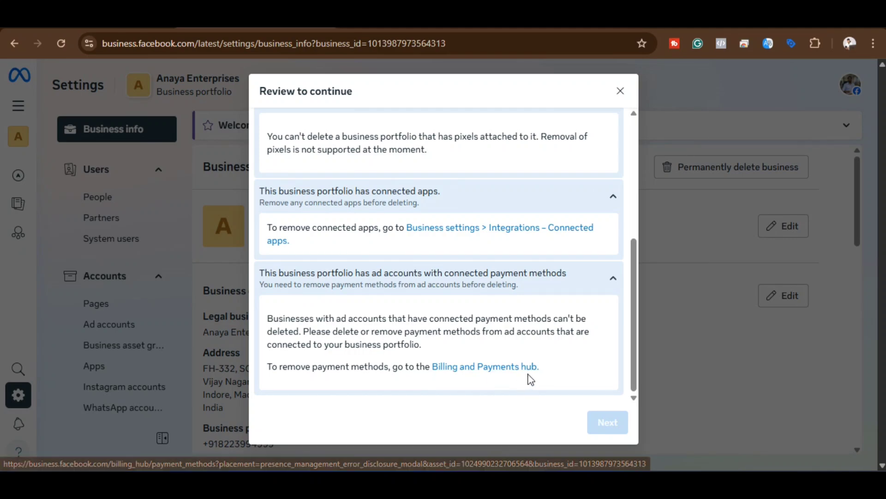
{"action": "scroll", "coordinate": [531, 383], "scroll_direction": "up", "scroll_amount": 5}
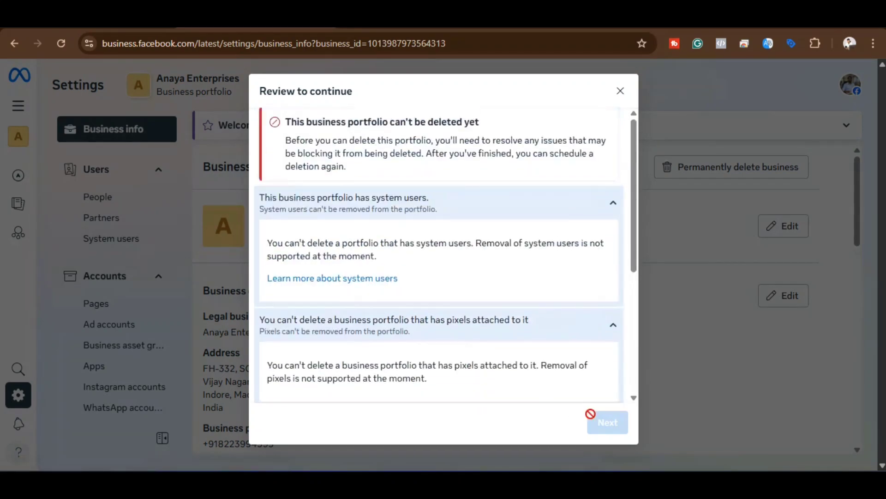
{"action": "left_click", "coordinate": [613, 325]}
{"action": "left_click", "coordinate": [612, 203]}
Close the review dialog and open Users > People, briefly checking the invited person's actions menu.
{"action": "left_click", "coordinate": [619, 92]}
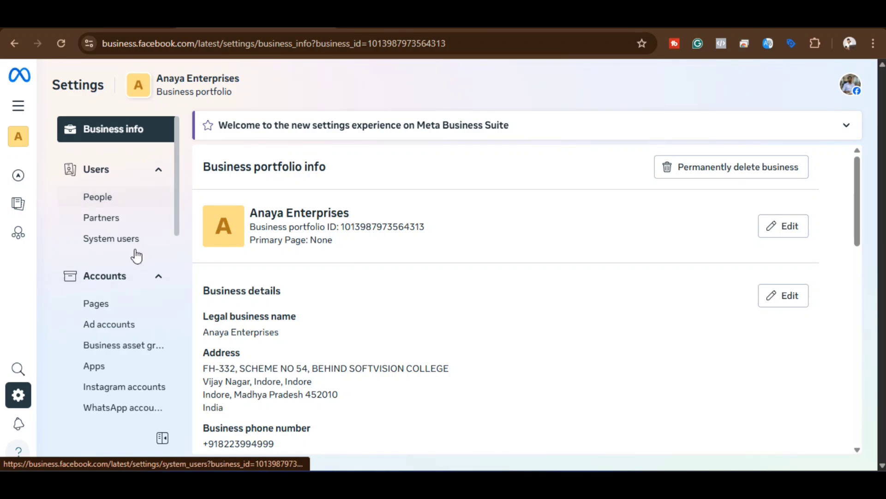
{"action": "left_click", "coordinate": [125, 193]}
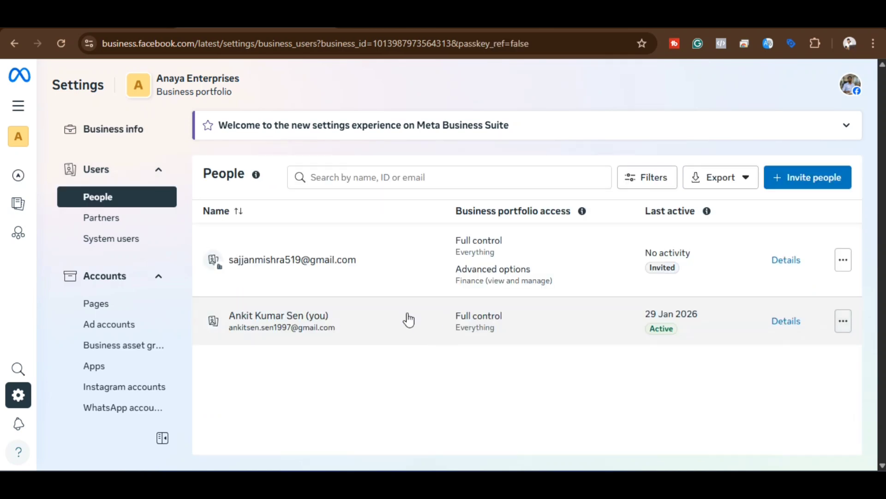
{"action": "left_click", "coordinate": [843, 325]}
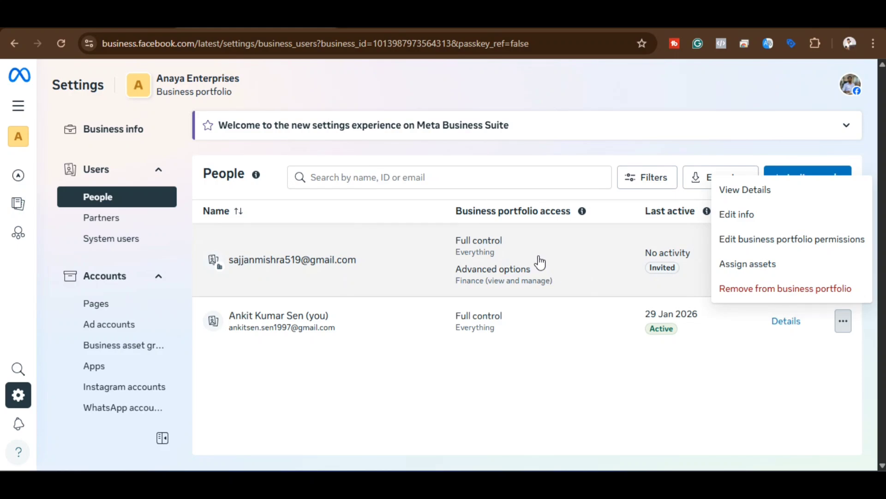
{"action": "left_click", "coordinate": [620, 431]}
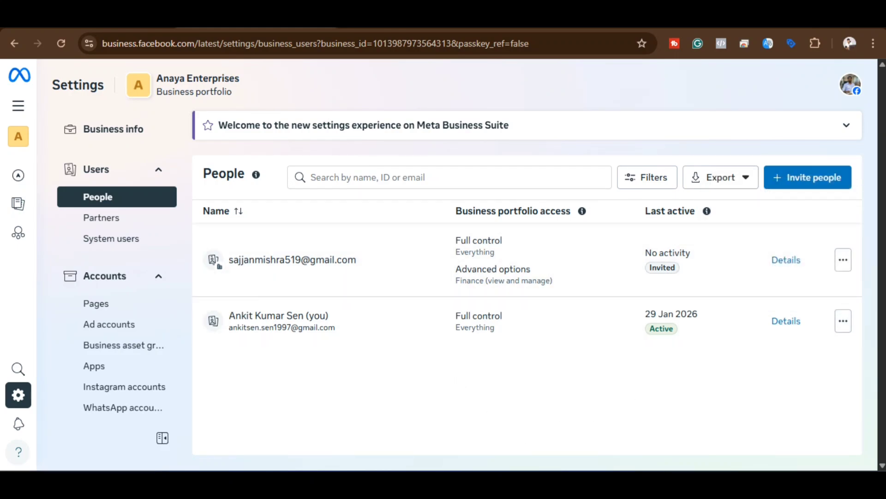
Open a fresh Chrome tab showing the Google start page.
{"action": "key", "text": "ctrl+t"}
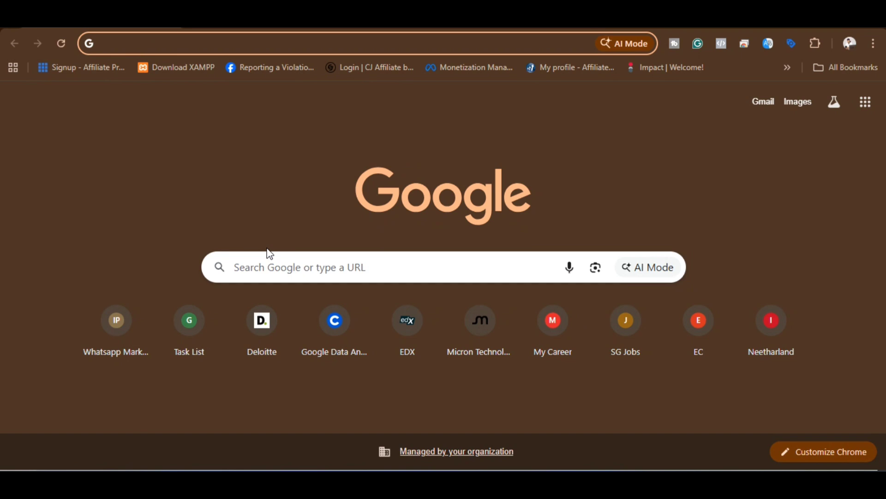
{"action": "key", "text": "ctrl+w"}
{"action": "key", "text": "ctrl+t"}
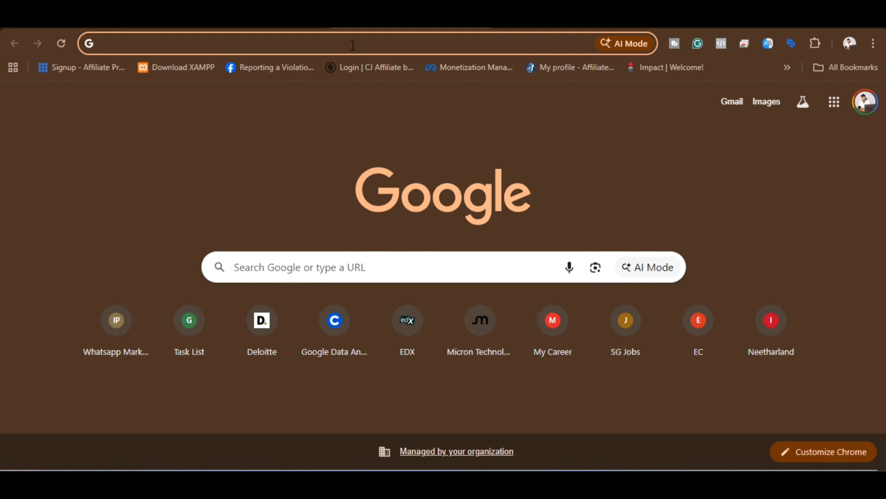
{"action": "left_click", "coordinate": [419, 482]}
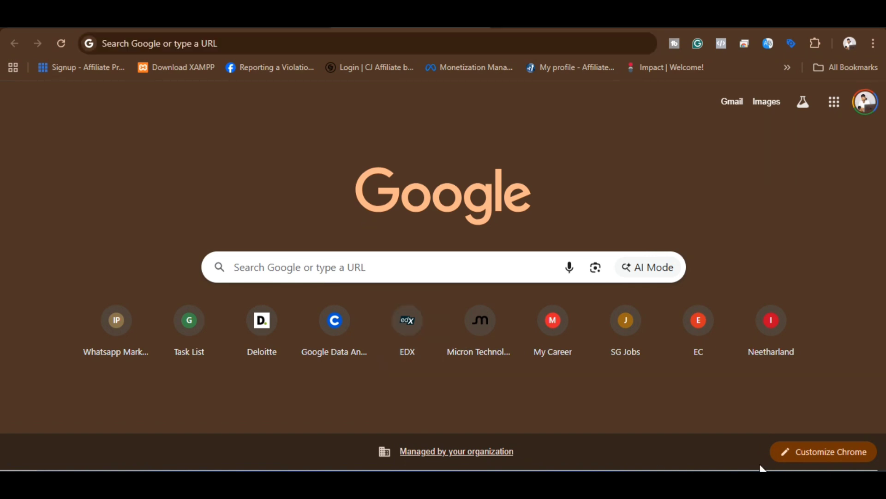